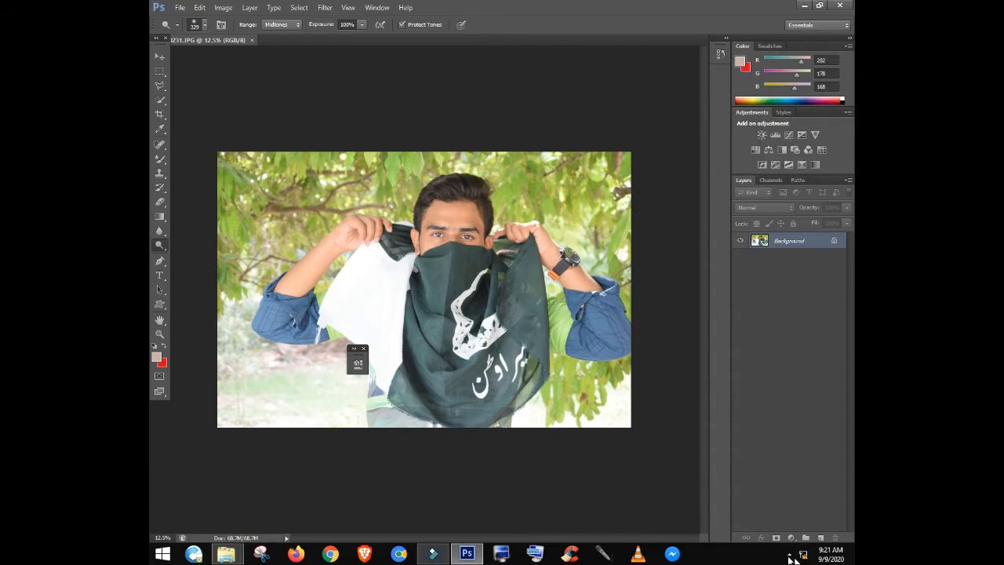
click(432, 553)
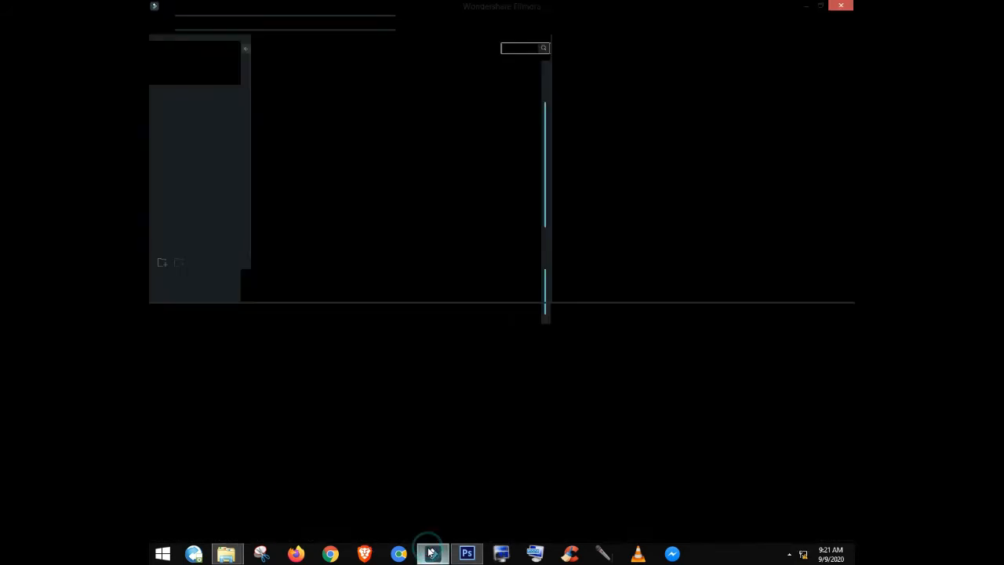
click(185, 10)
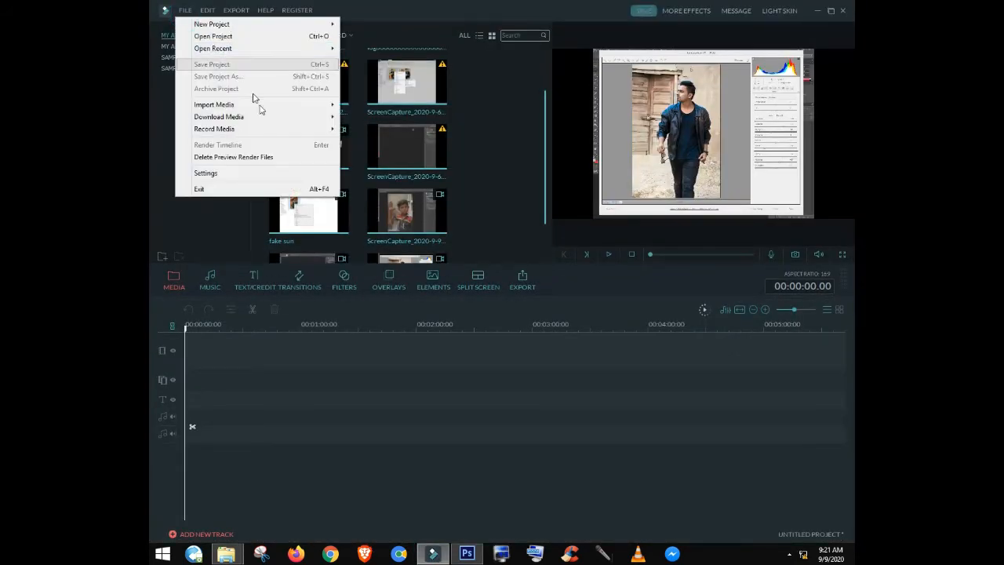
mouse_move(262, 130)
click(379, 140)
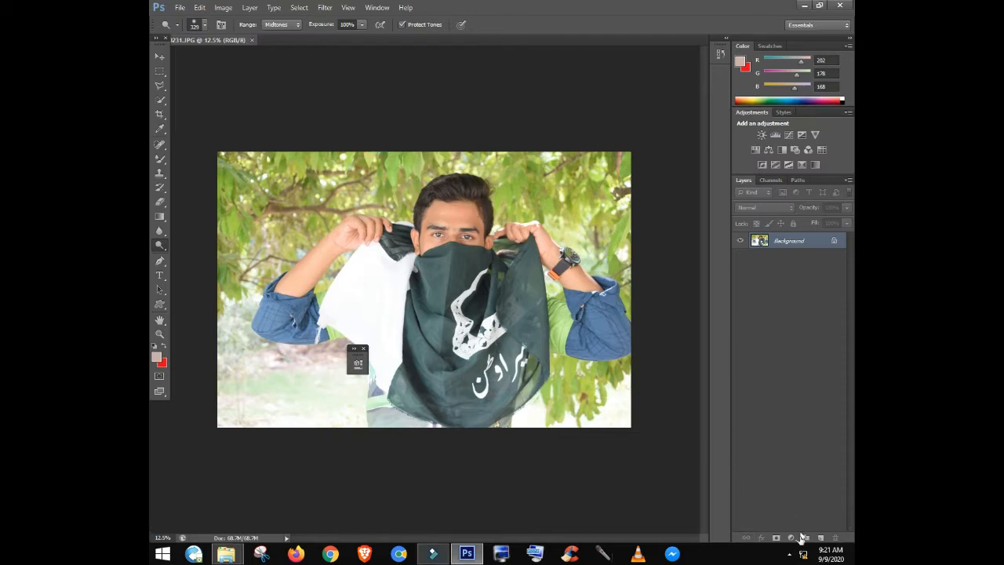
click(789, 553)
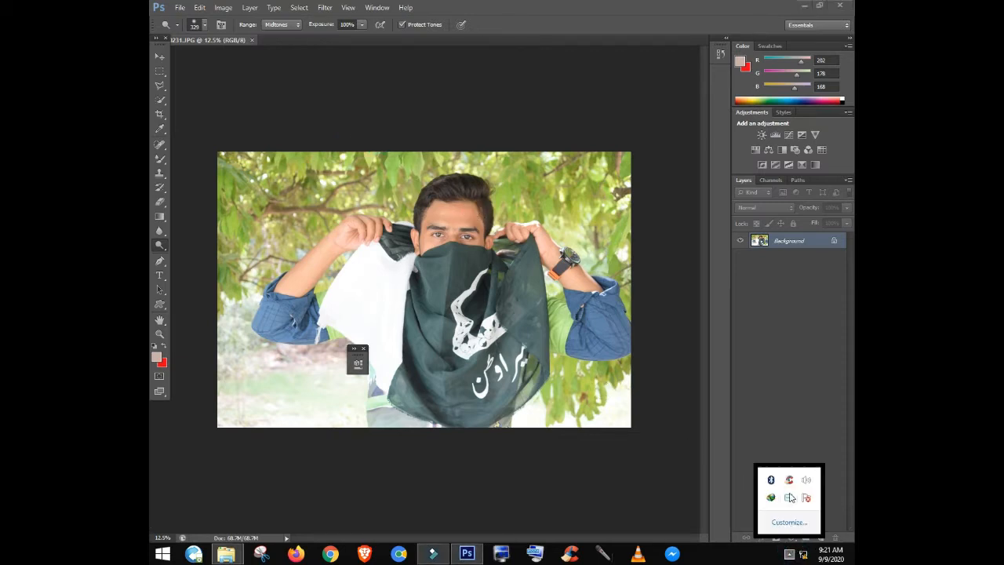
right_click(790, 498)
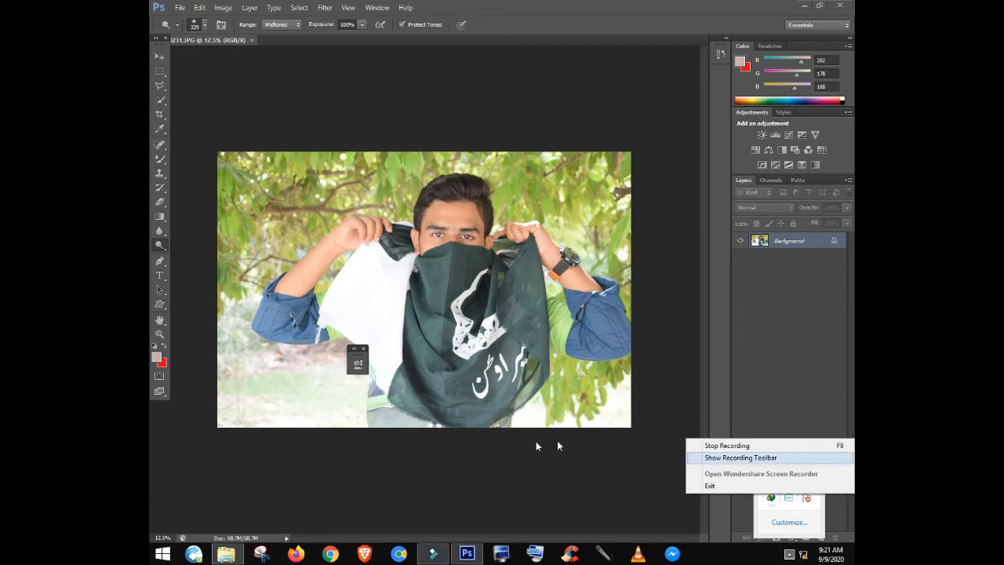
click(528, 440)
Add a Brightness/Contrast adjustment layer above the photo and raise its contrast slightly
click(760, 136)
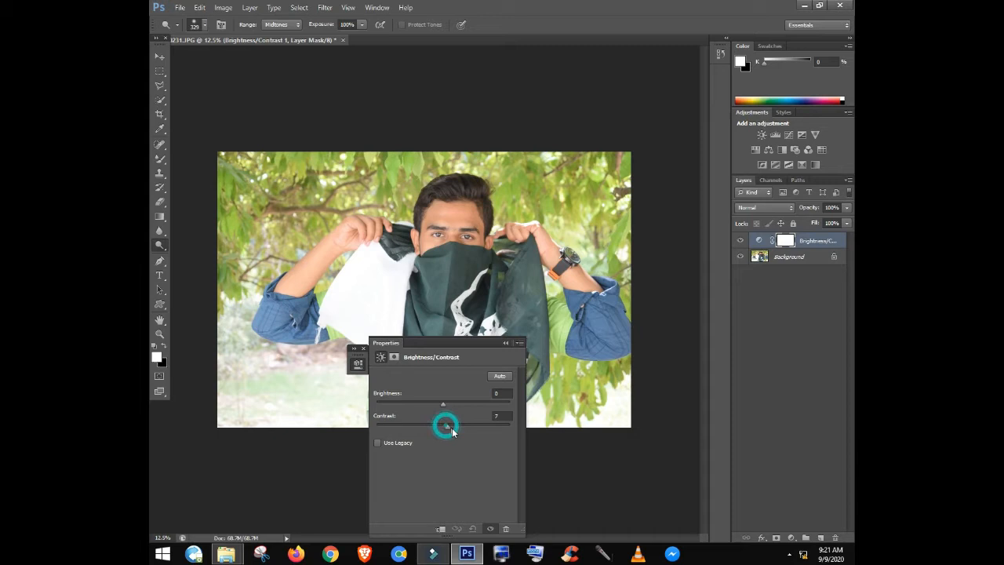
drag(461, 434, 445, 430)
click(506, 342)
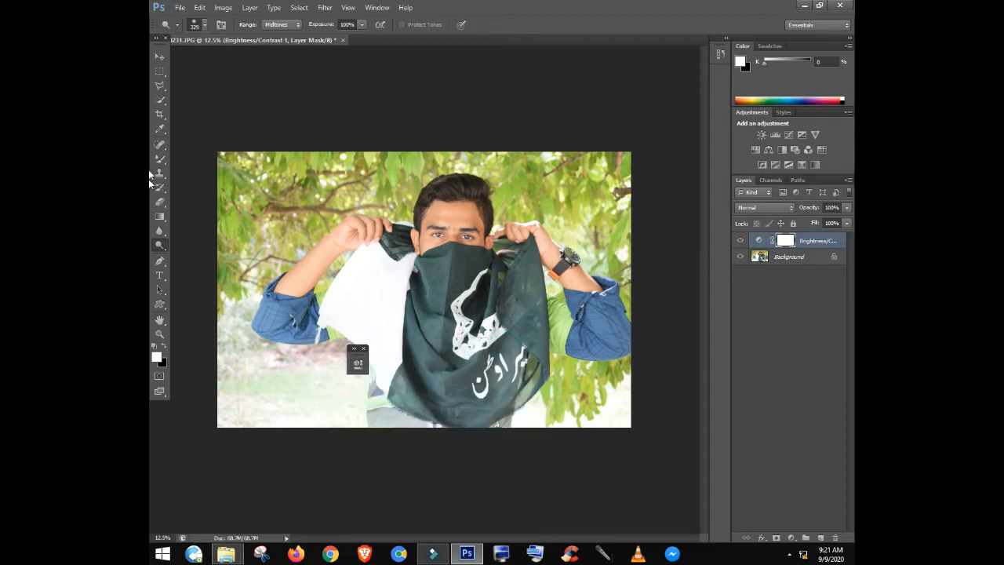
Add a Vibrance adjustment layer with saturation at -100 to turn the photo black and white
click(815, 134)
drag(410, 408, 363, 407)
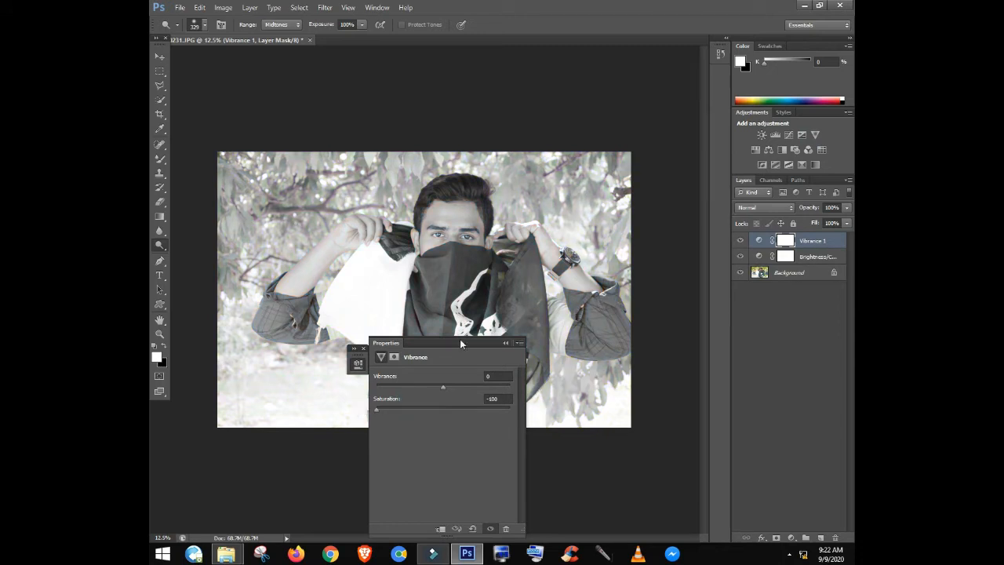
click(505, 343)
Add a second Brightness/Contrast adjustment layer on top with contrast 100 and brightness -40
click(762, 135)
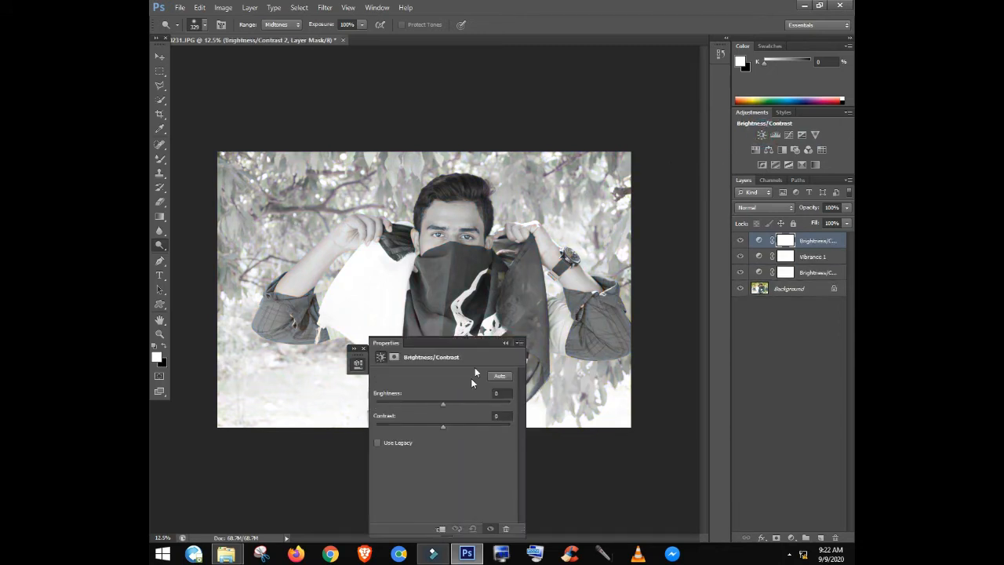
drag(460, 343, 569, 271)
drag(617, 226, 615, 170)
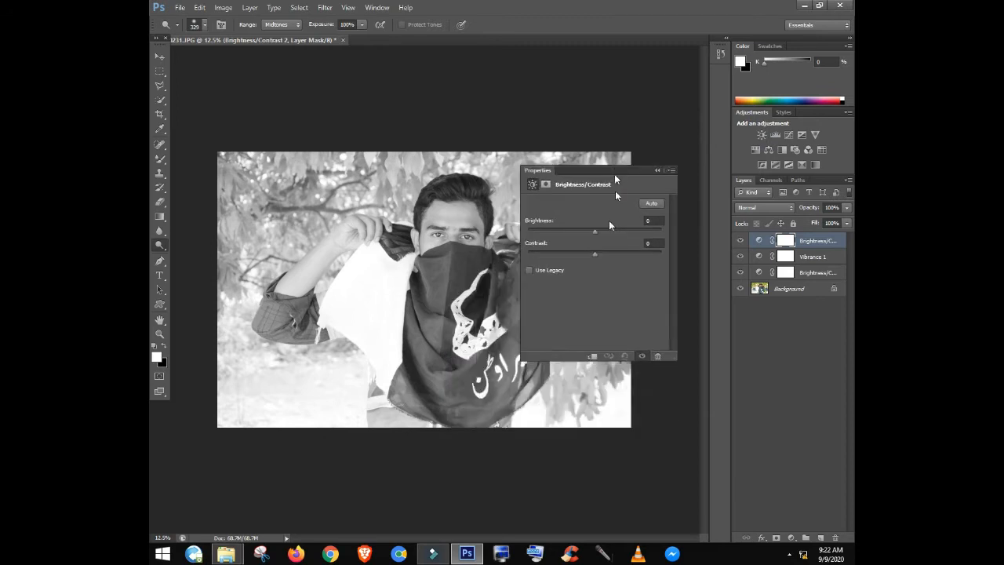
drag(624, 258, 649, 254)
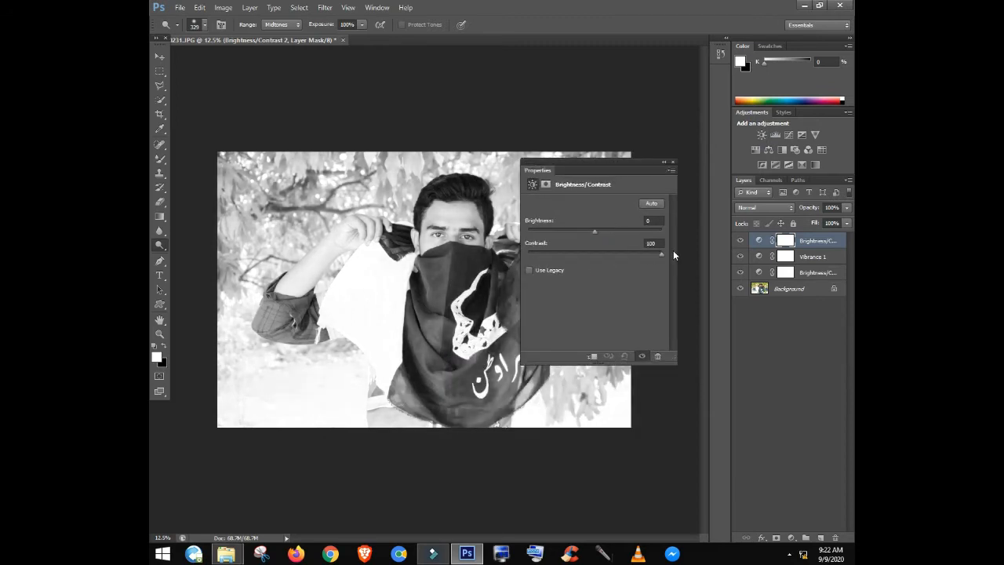
mouse_move(584, 233)
mouse_down()
mouse_move(555, 233)
mouse_move(576, 228)
mouse_up()
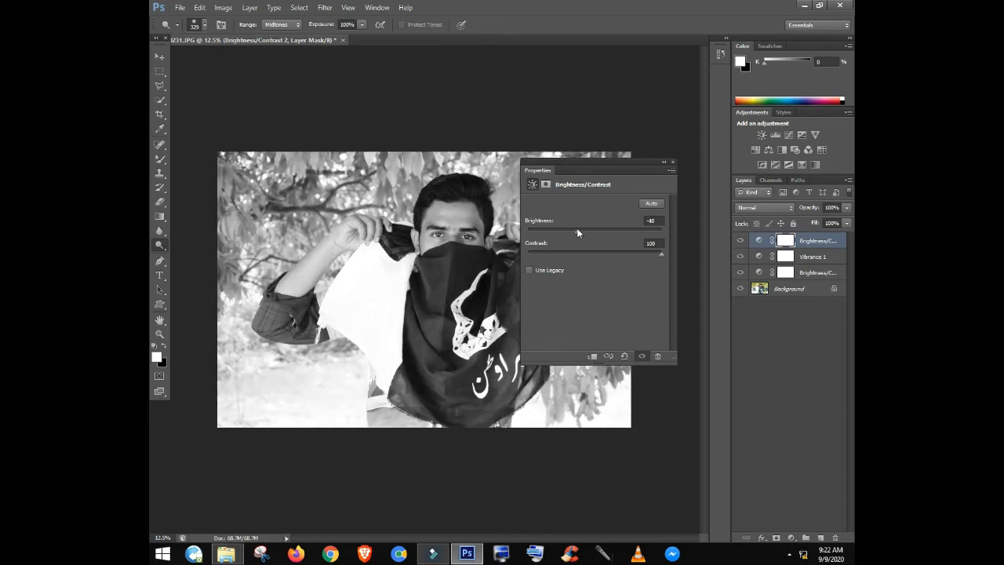
click(663, 166)
Select the Background layer and set the foreground colour to 090706 and the background colour to a near-black shade
right_click(782, 288)
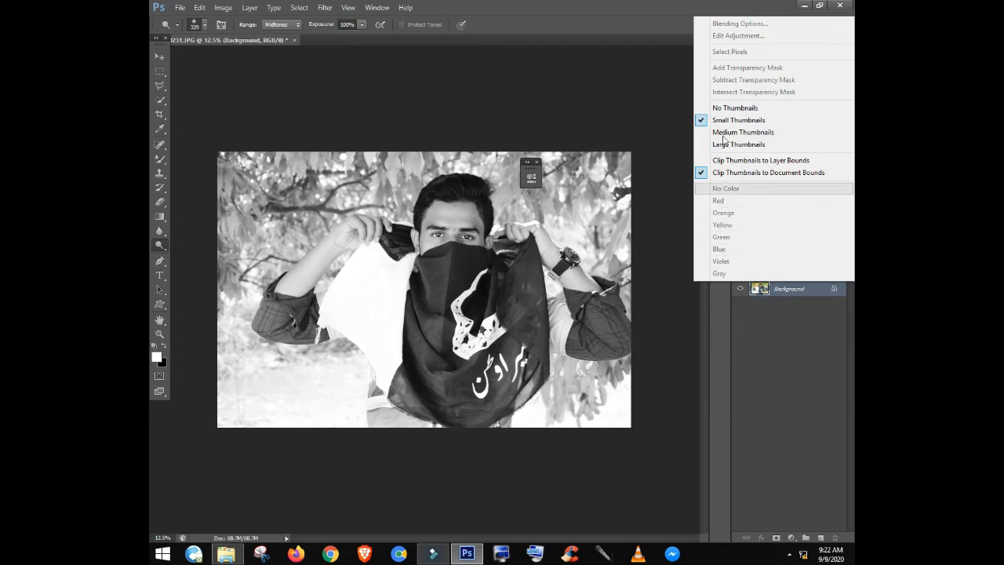
click(780, 341)
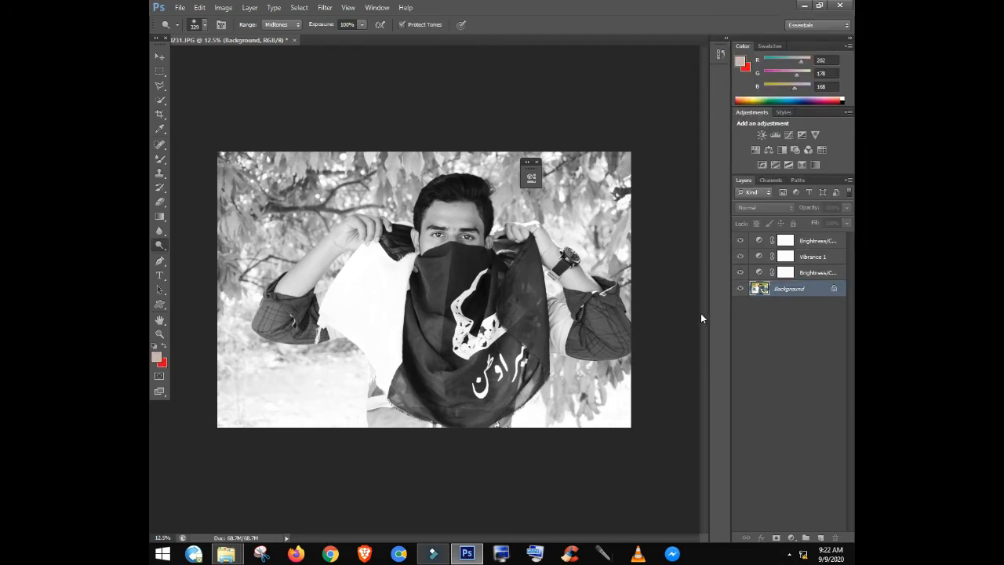
click(156, 357)
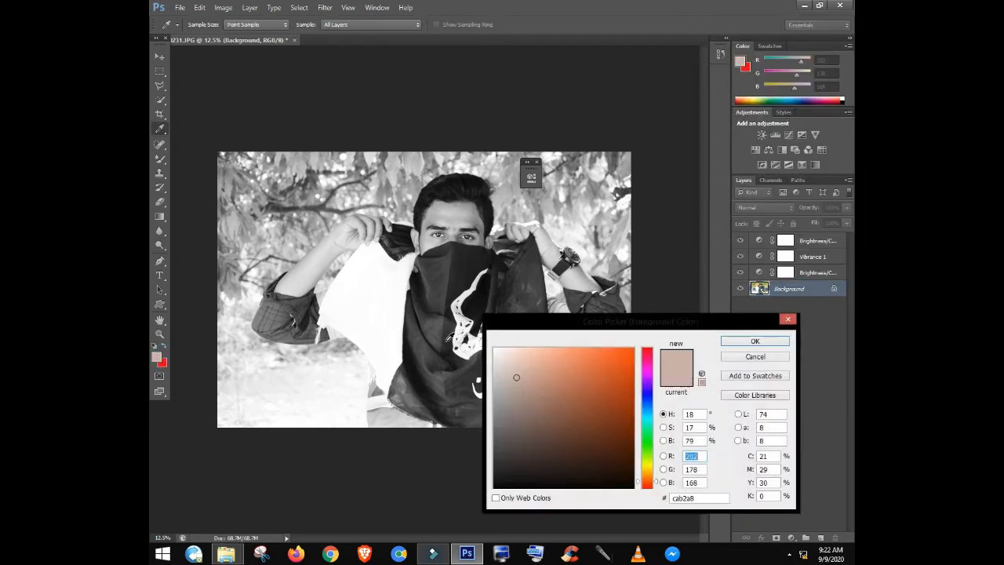
click(536, 483)
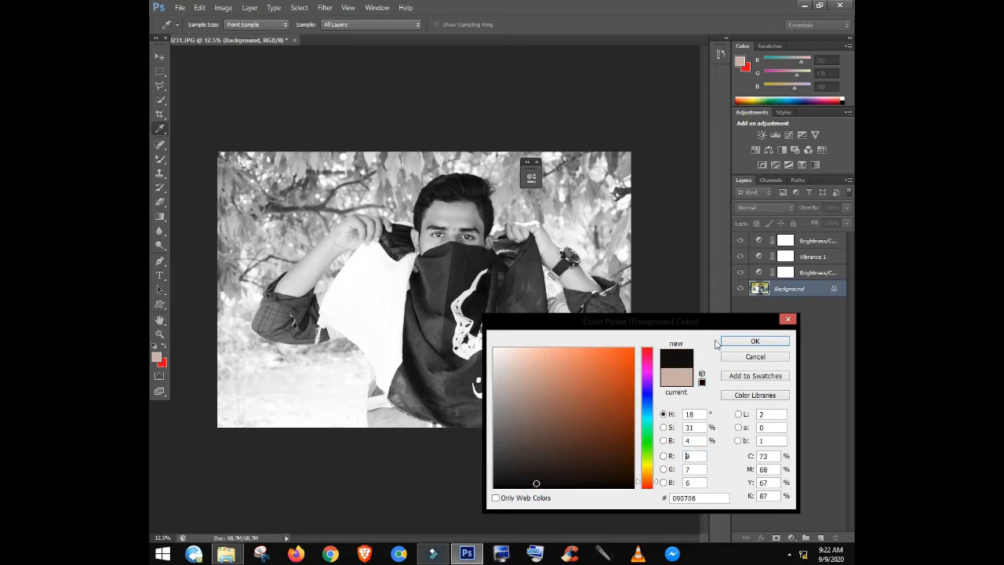
click(728, 340)
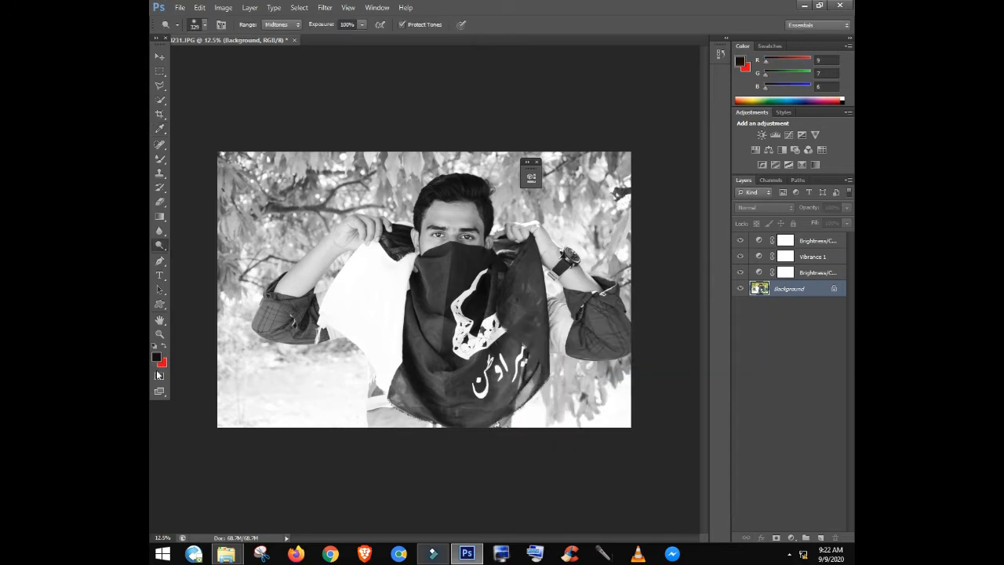
click(162, 362)
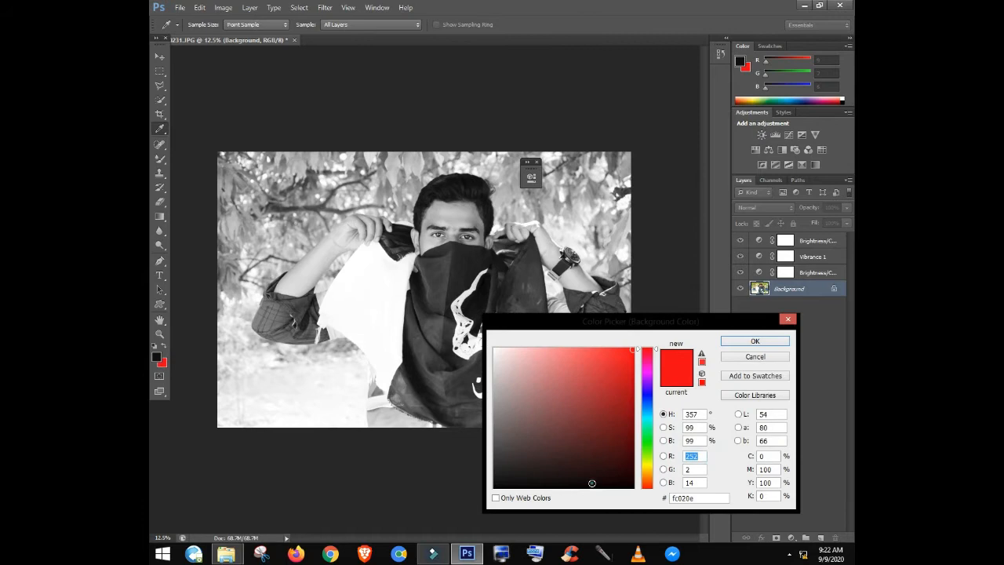
click(591, 482)
click(749, 341)
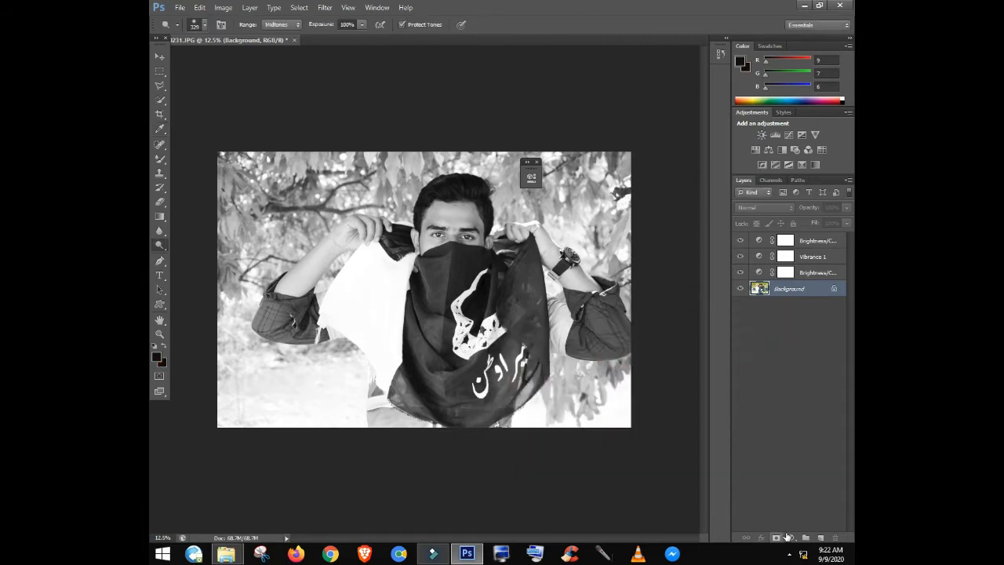
Add a reversed Reflected gradient fill at 90° directly above the Background layer and reduce its opacity to 61%
click(788, 537)
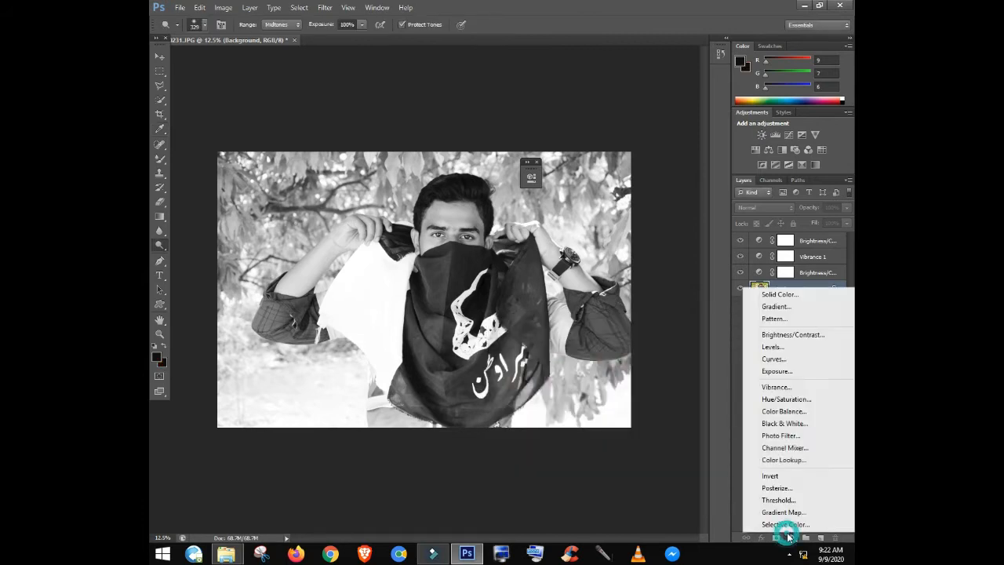
click(777, 307)
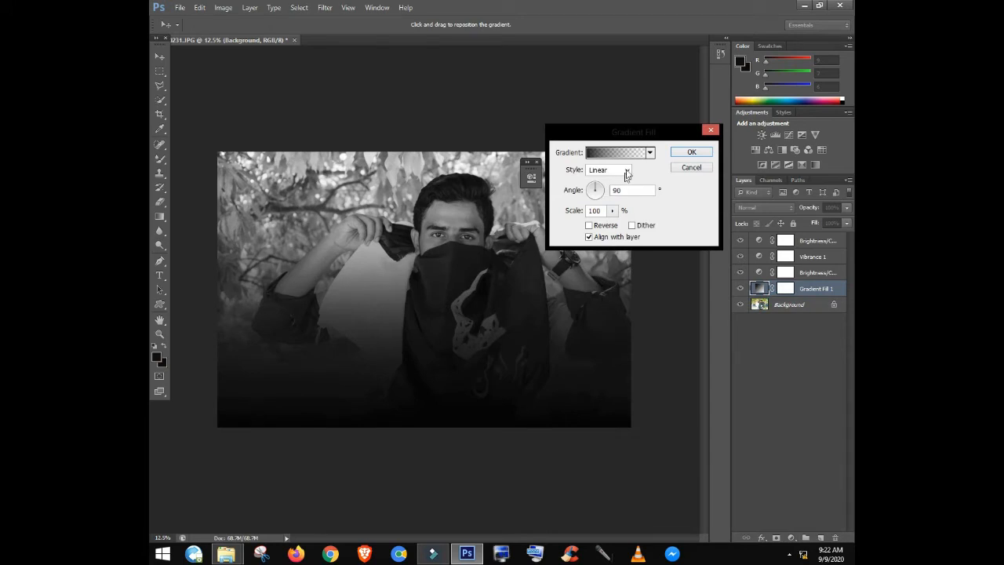
click(627, 171)
click(603, 216)
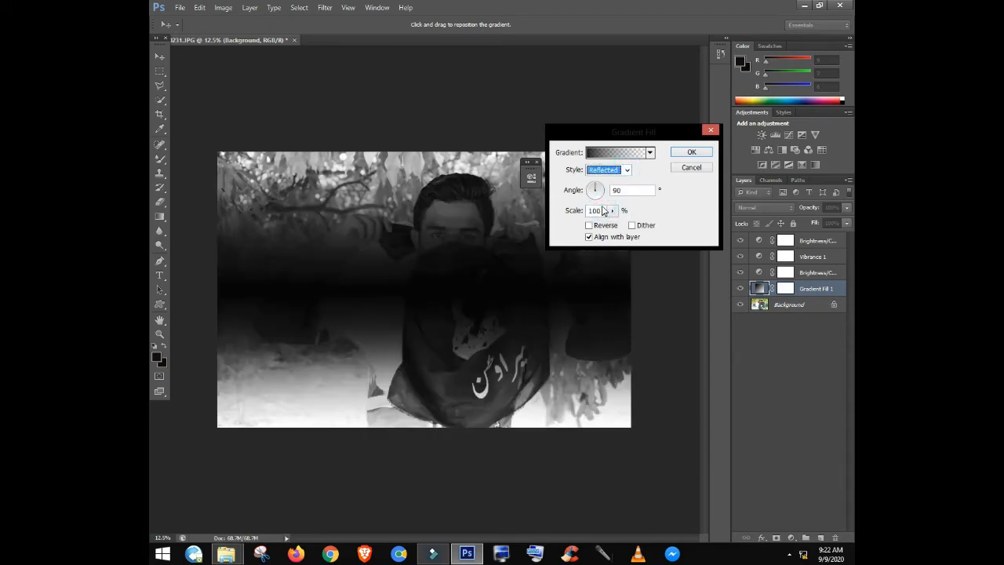
click(589, 225)
click(601, 188)
drag(597, 183, 595, 185)
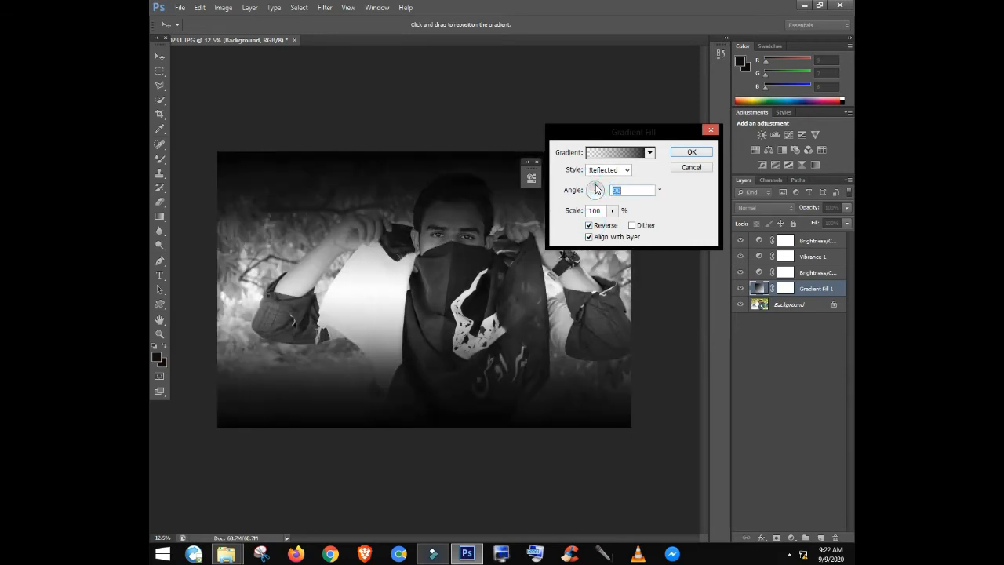
click(690, 151)
click(847, 209)
drag(811, 220, 825, 223)
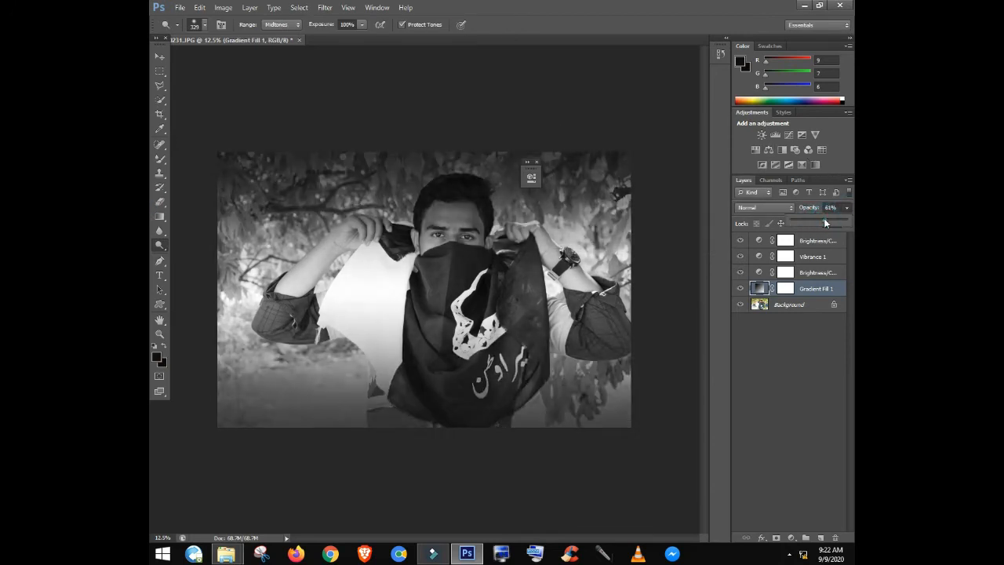
Add a Brightness/Contrast adjustment layer directly above the Background layer with contrast 12 and brightness 5
click(774, 306)
right_click(774, 305)
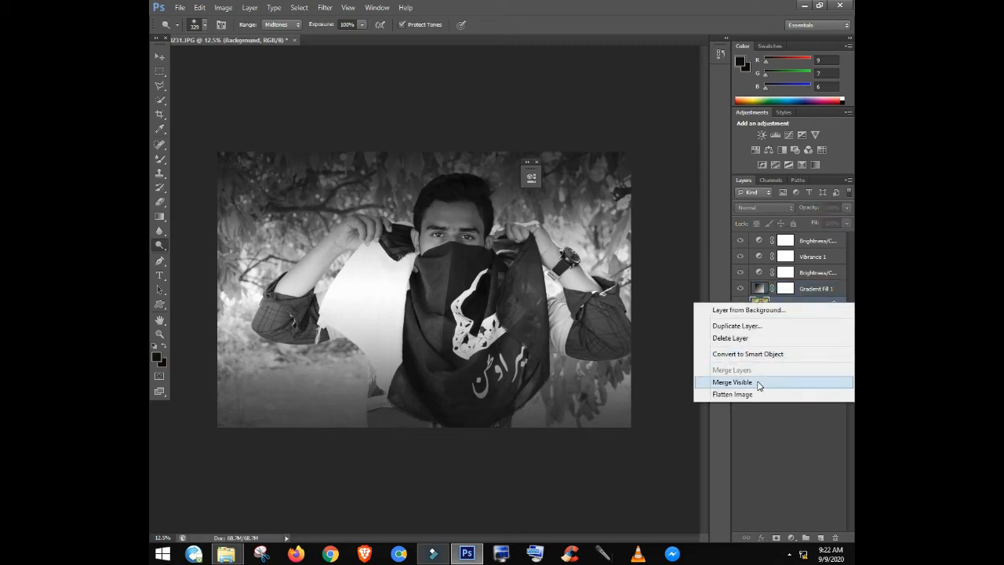
click(753, 471)
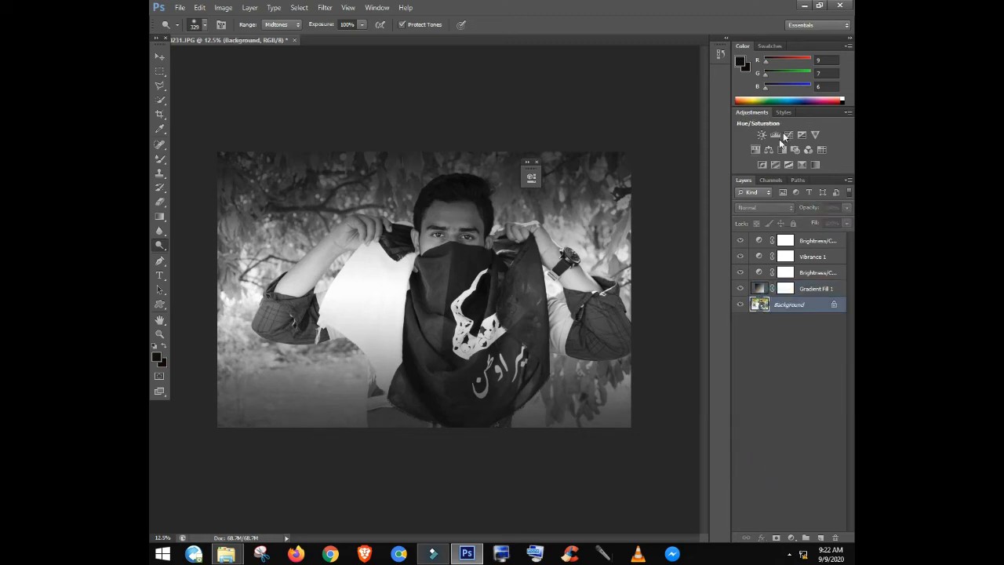
click(758, 135)
drag(441, 172, 302, 131)
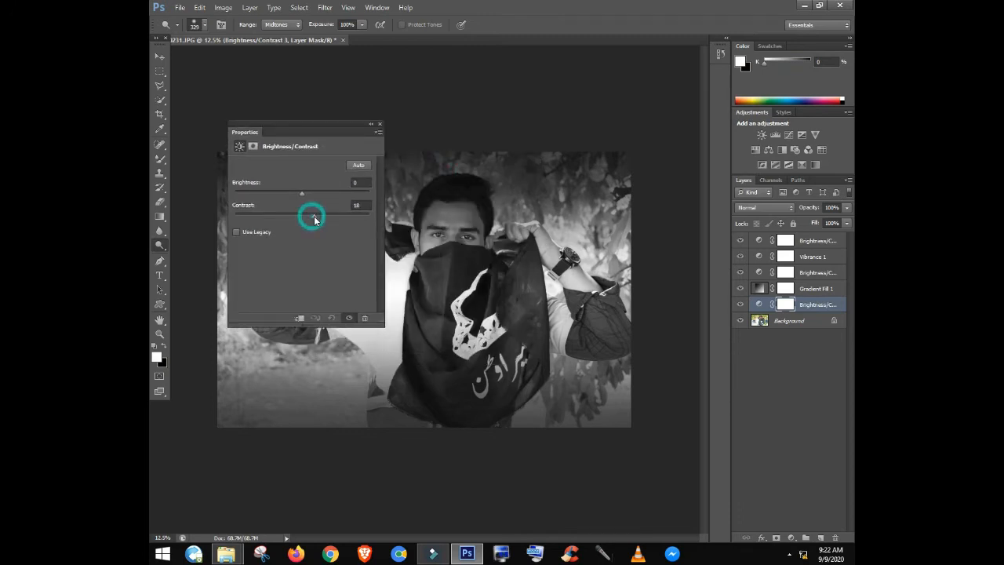
drag(320, 218, 305, 193)
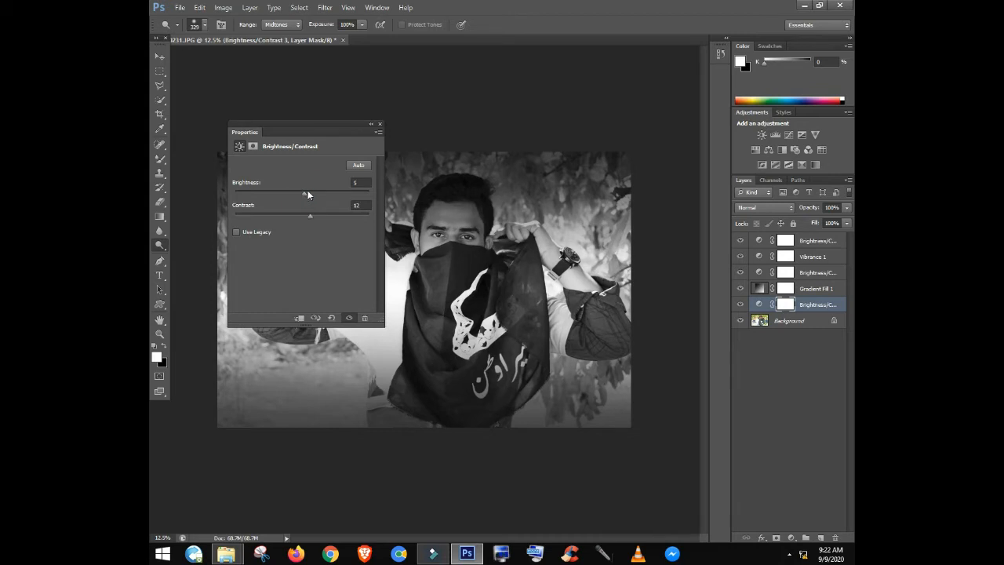
click(371, 124)
Merge all visible layers into the single Background layer
right_click(784, 321)
click(779, 444)
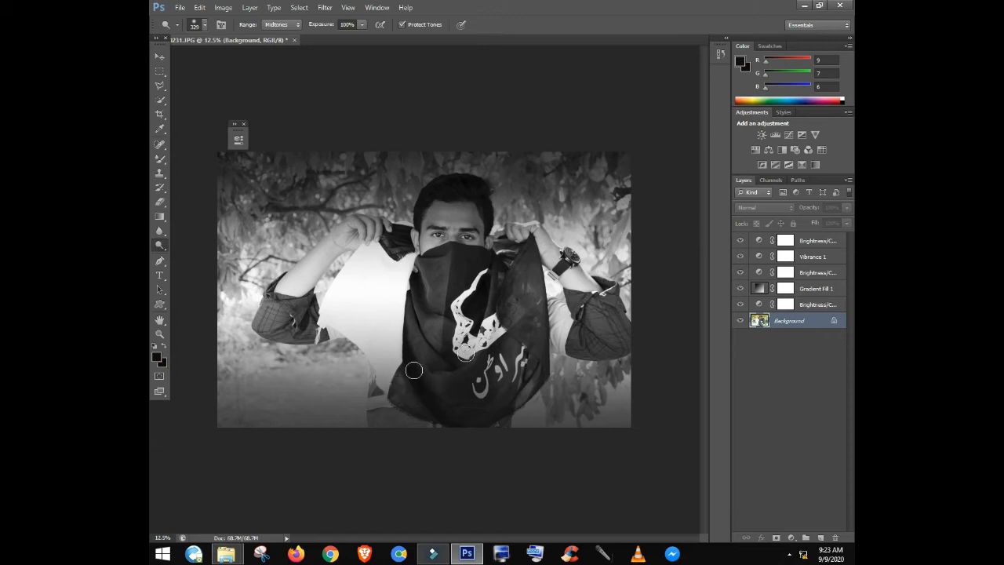
right_click(807, 322)
click(757, 401)
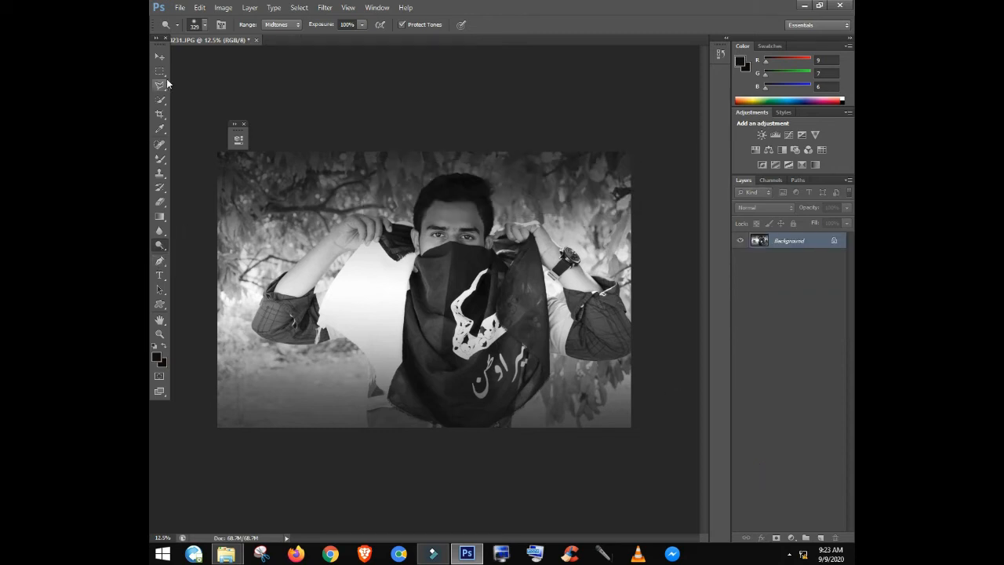
click(160, 172)
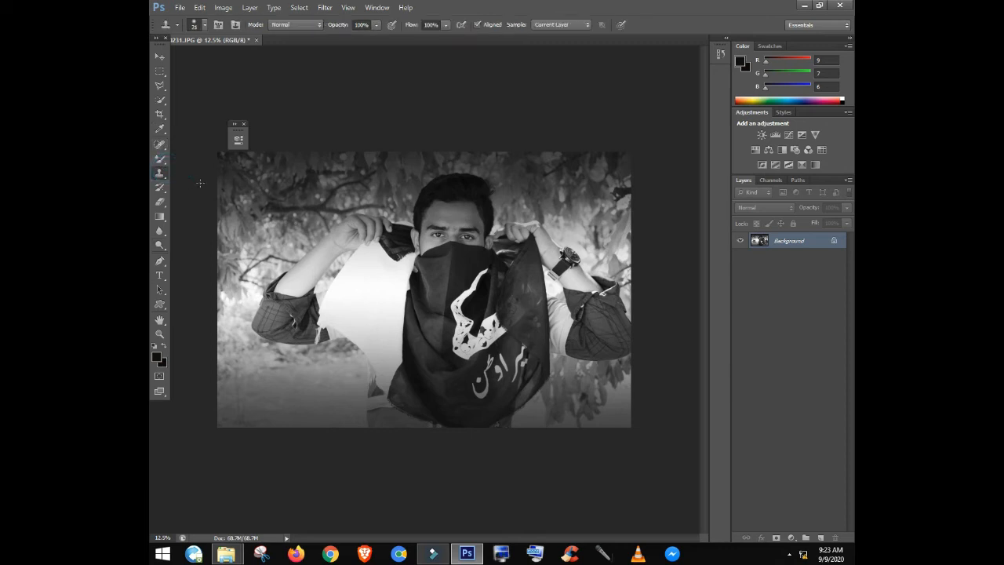
click(283, 205)
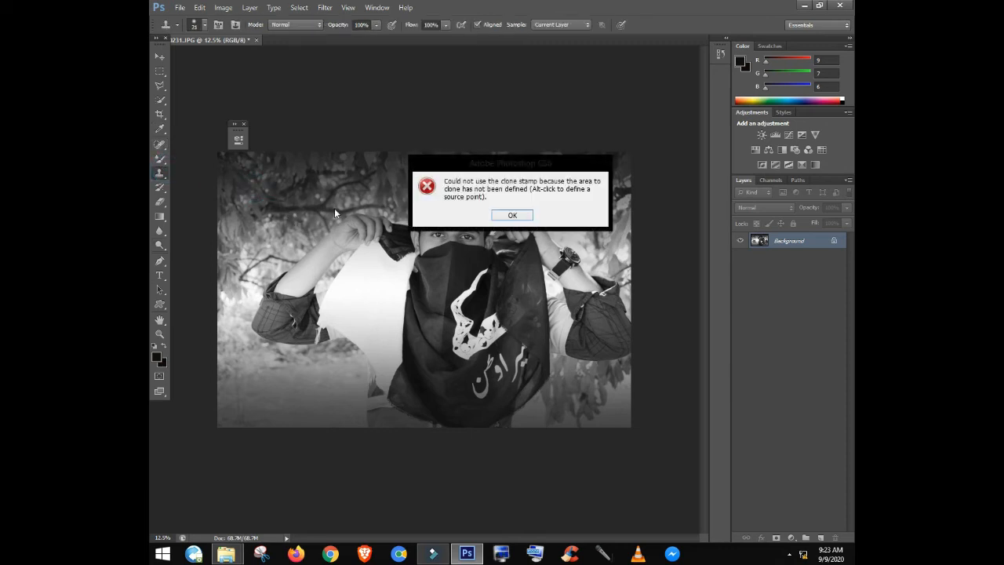
click(510, 215)
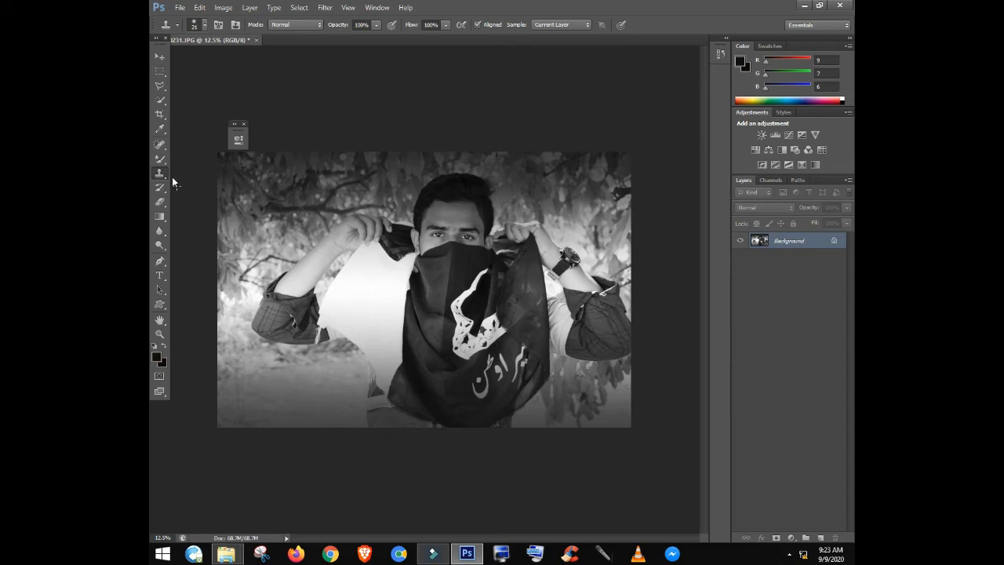
Lighten the man's forehead and the rolled-up sleeve beside the white part of the scarf with the Dodge tool
click(160, 244)
click(206, 243)
mouse_move(459, 208)
mouse_down()
mouse_move(435, 214)
mouse_move(473, 223)
mouse_move(477, 235)
mouse_move(457, 207)
mouse_move(422, 220)
mouse_move(457, 209)
mouse_move(477, 220)
mouse_move(473, 209)
mouse_move(408, 217)
mouse_move(442, 215)
mouse_up()
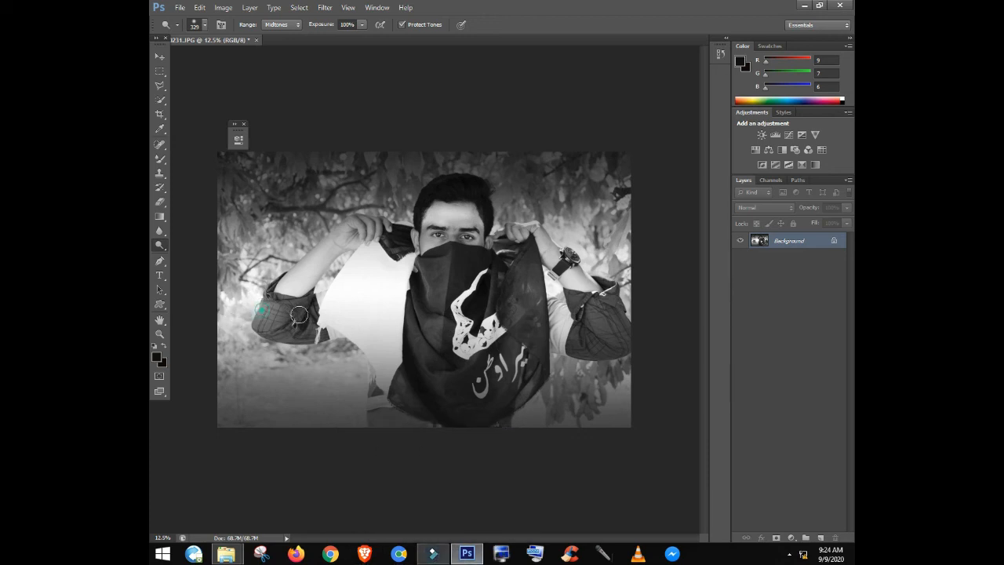
drag(292, 287, 275, 332)
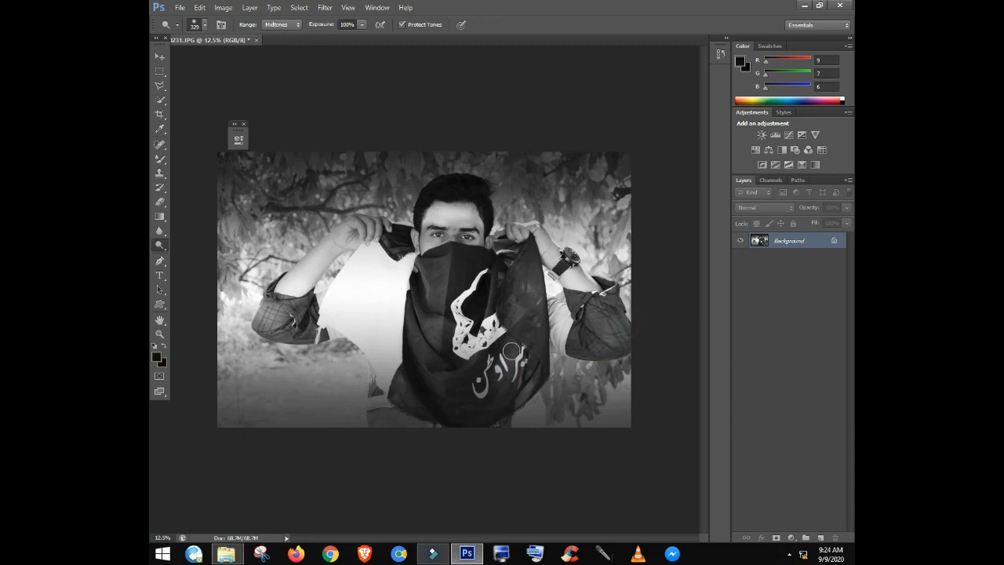
Dodge spots along the lower edge of the scarf's white part and across its dark part with the crescent design
click(453, 396)
click(406, 393)
click(362, 392)
click(369, 348)
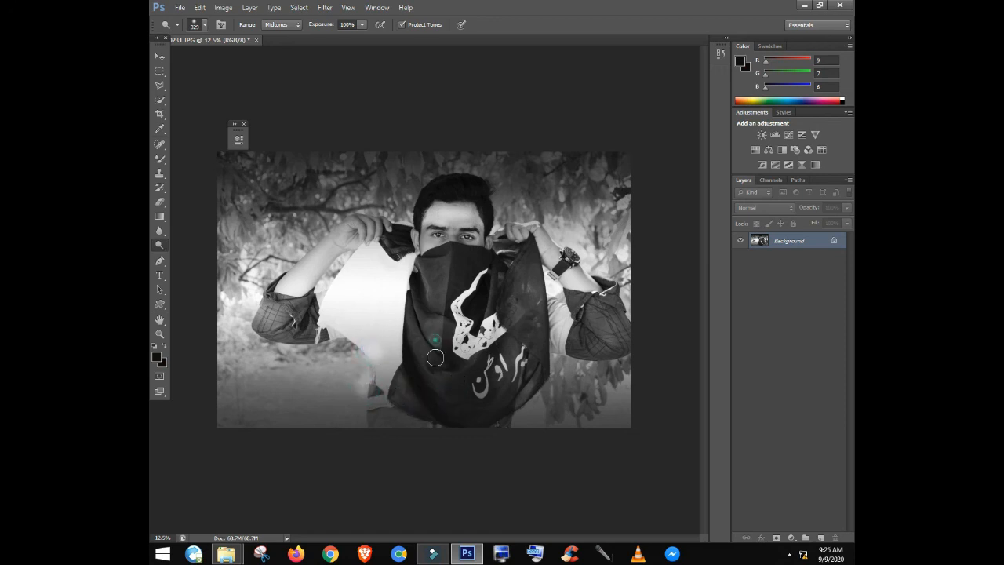
click(475, 285)
click(529, 290)
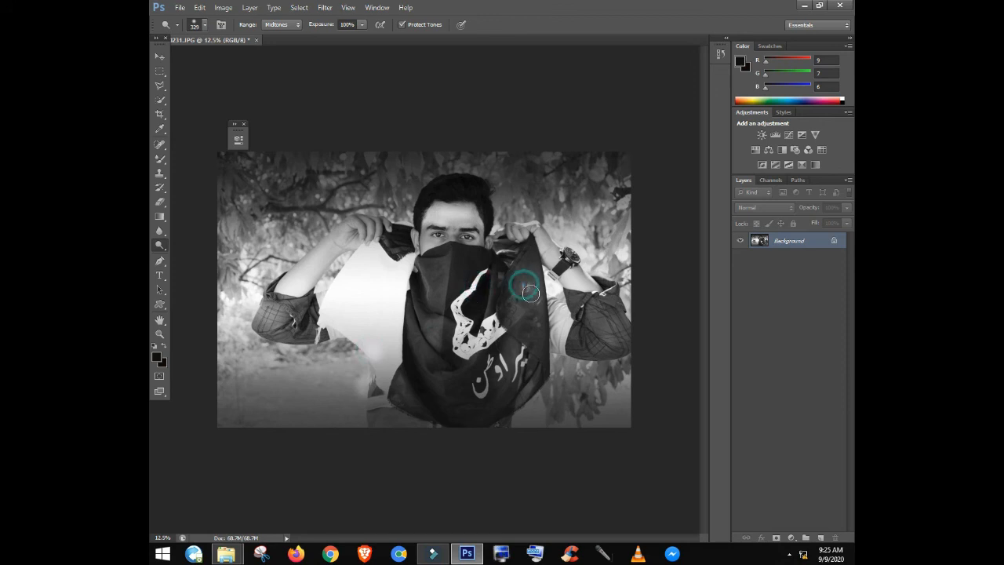